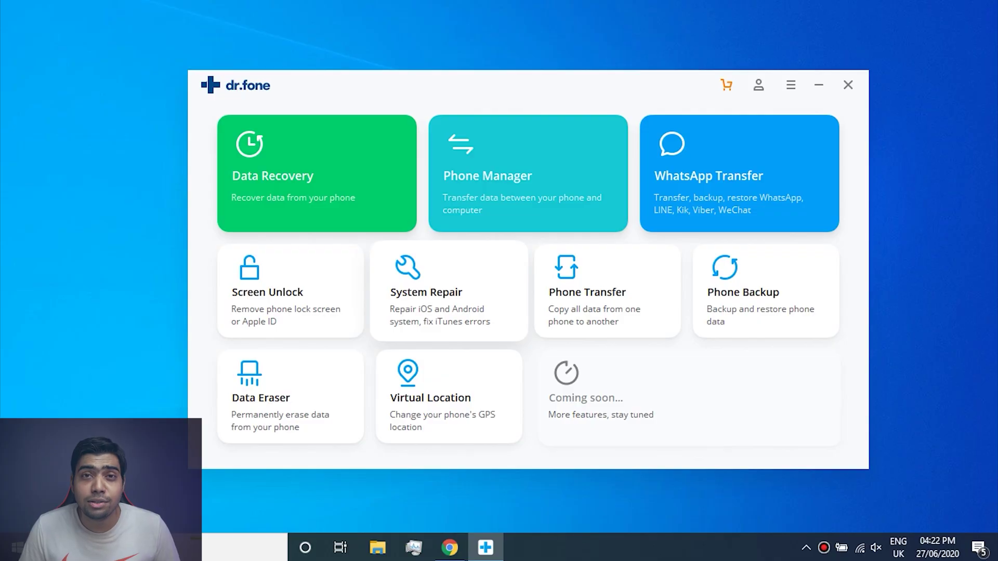
Step: Launch the System Repair tool from the dr.fone home screen
click(460, 281)
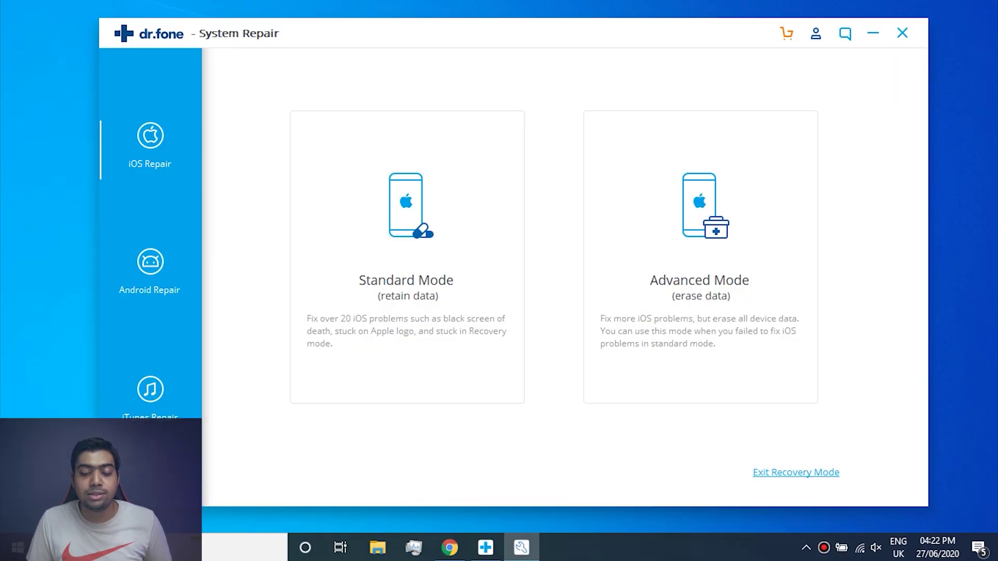
Step: Choose Standard Mode so the iPhone XS Max on iOS 13.5.1 is detected with data retained
click(396, 321)
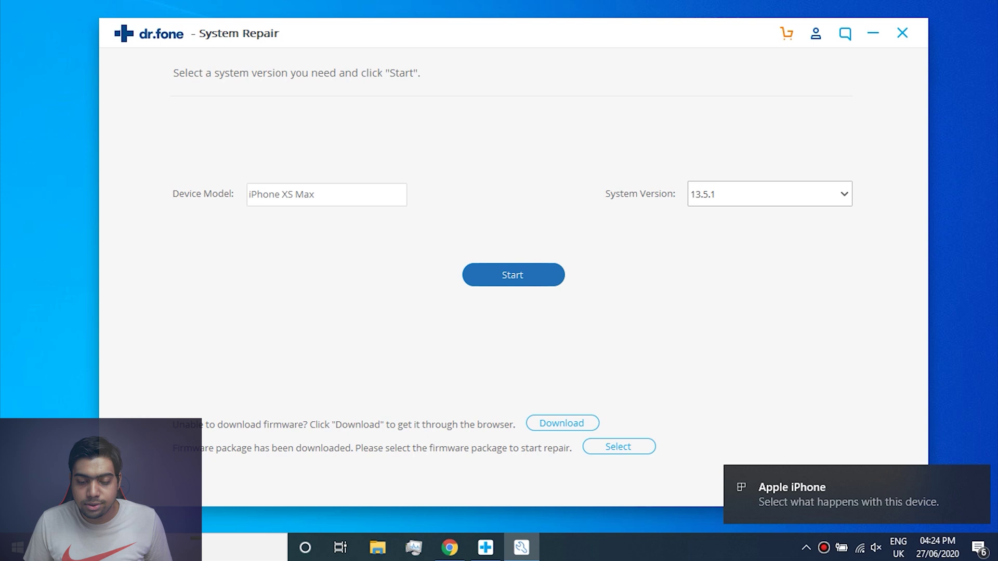
Step: Start downloading the iOS 13.5.1 firmware for the iPhone XS Max
click(512, 275)
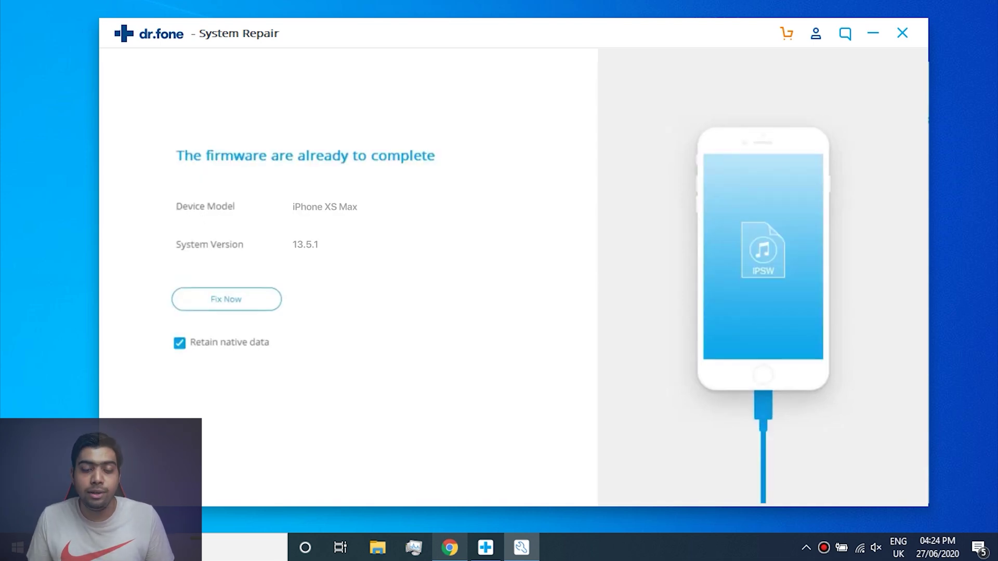
Step: Run Fix Now with Retain native data checked to repair the iPhone's system
click(232, 301)
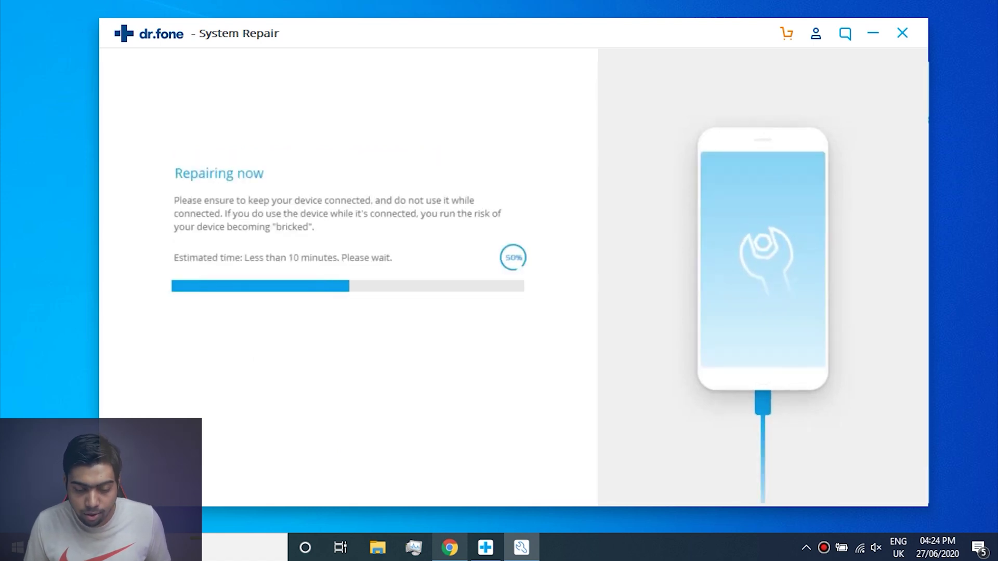